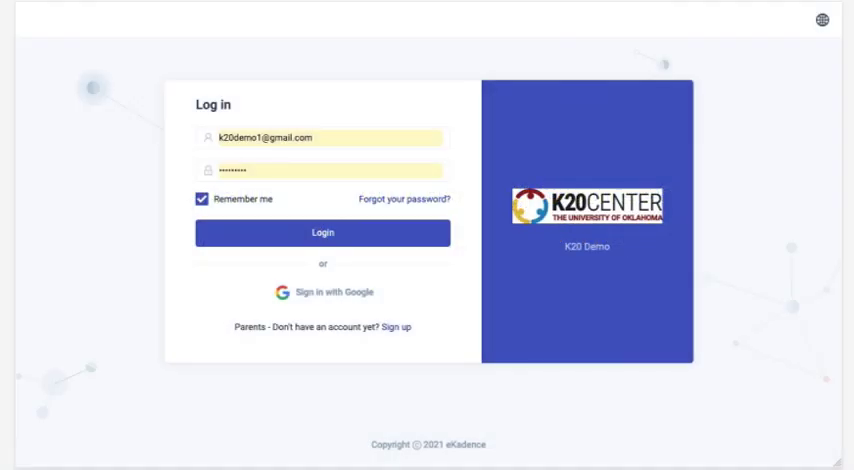
Step: Submit the email and password to reach the Dashboard showing five course cards
click(322, 232)
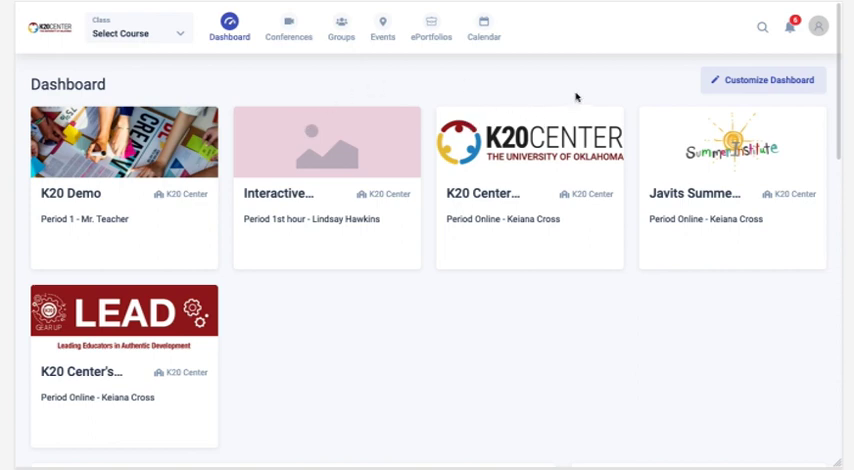
Step: Enter the Javits Summer Institute course, glance at the class list without switching, then go to Modules
click(681, 137)
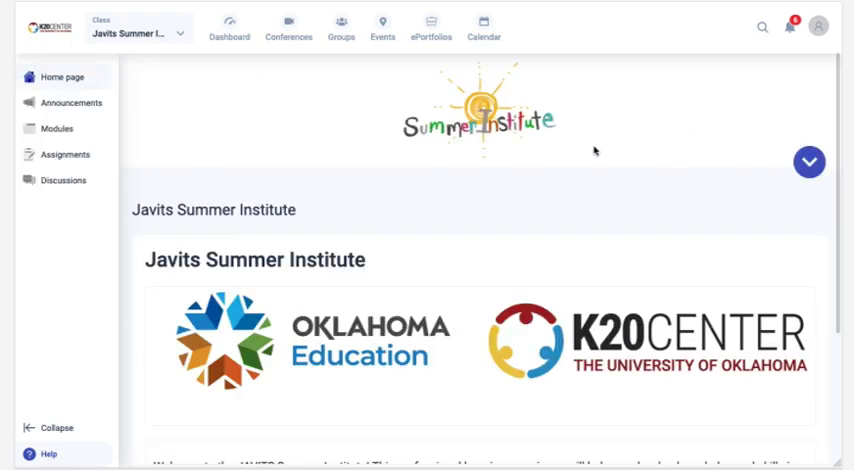
click(181, 34)
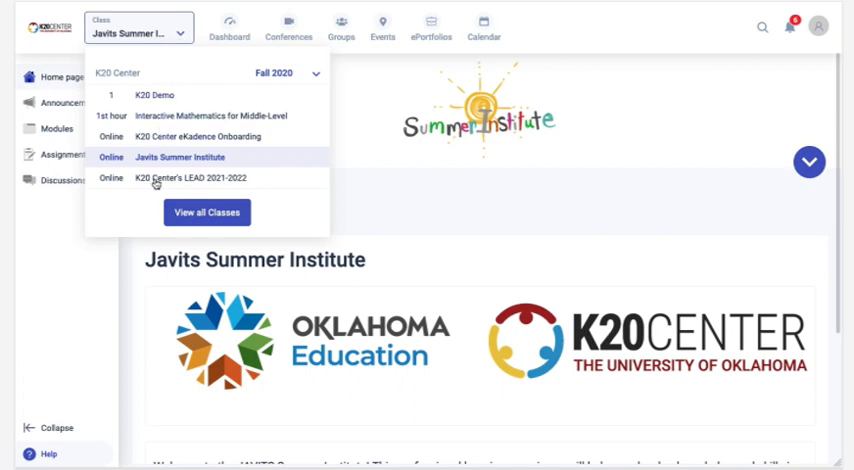
click(56, 259)
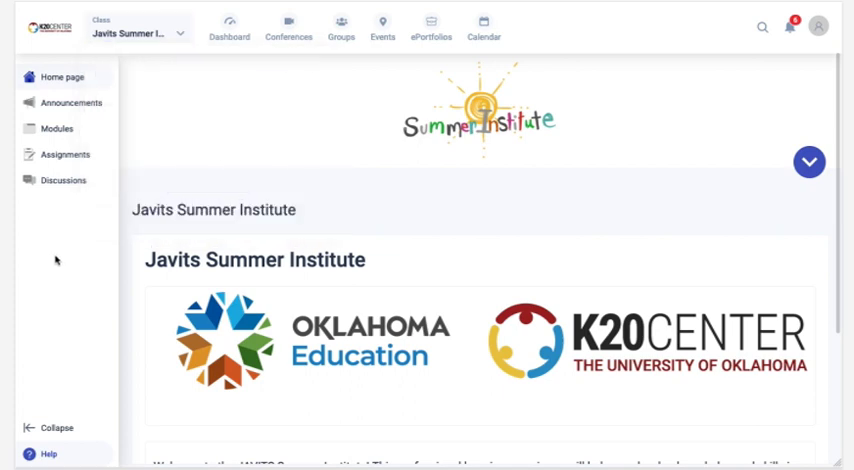
scroll(200, 258, down, 5)
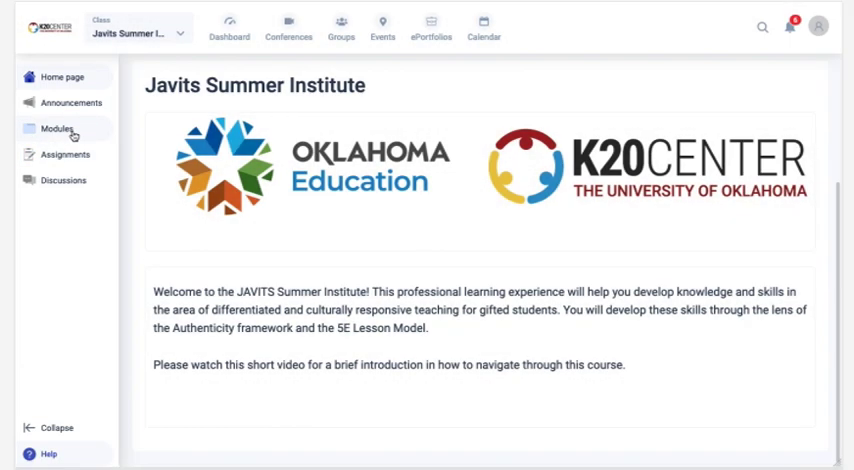
click(99, 133)
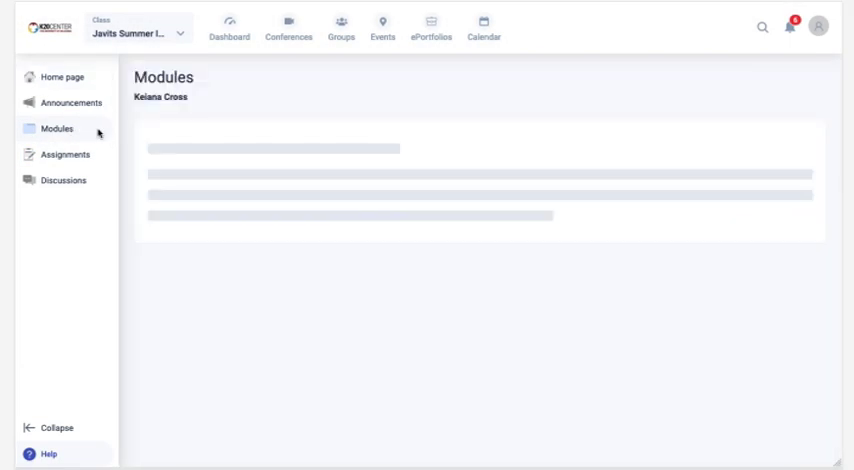
scroll(134, 263, down, 2)
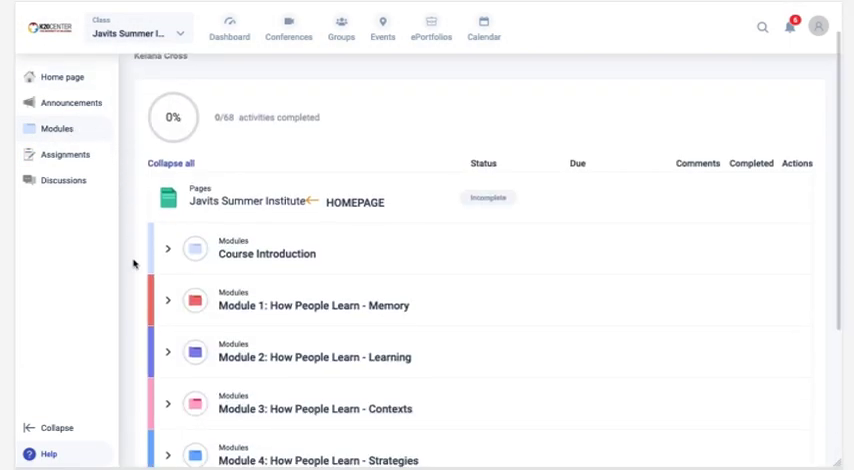
scroll(134, 263, down, 1)
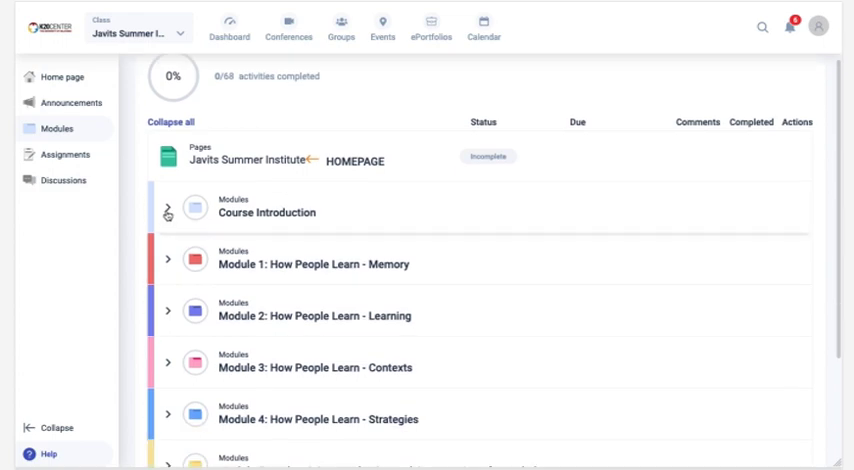
Step: Expand then collapse Course Introduction, expand Module 1, and open How People Learn: Introduction
click(168, 212)
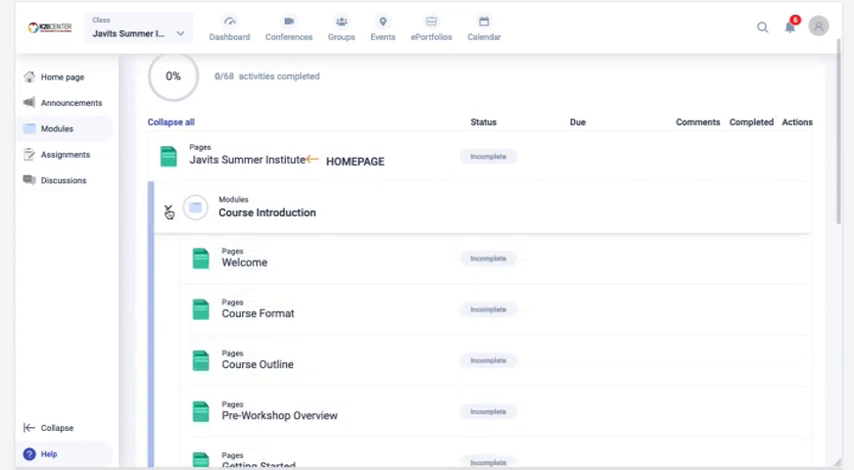
scroll(132, 257, down, 2)
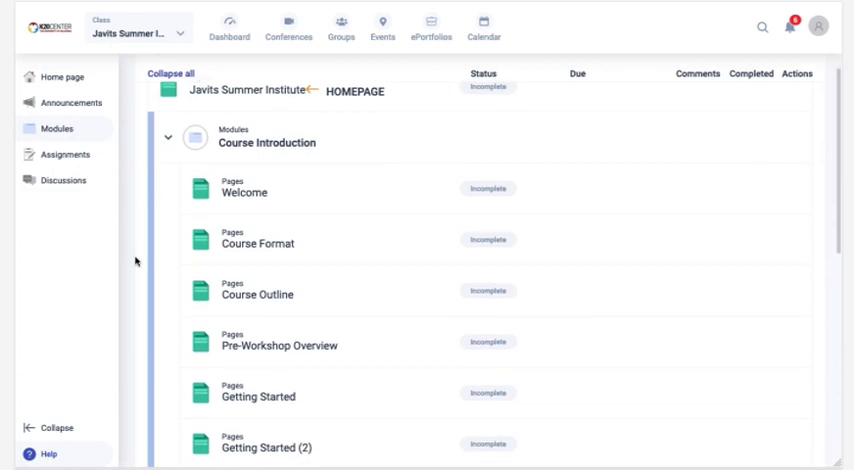
scroll(134, 259, down, 2)
scroll(136, 261, up, 2)
scroll(136, 261, up, 2)
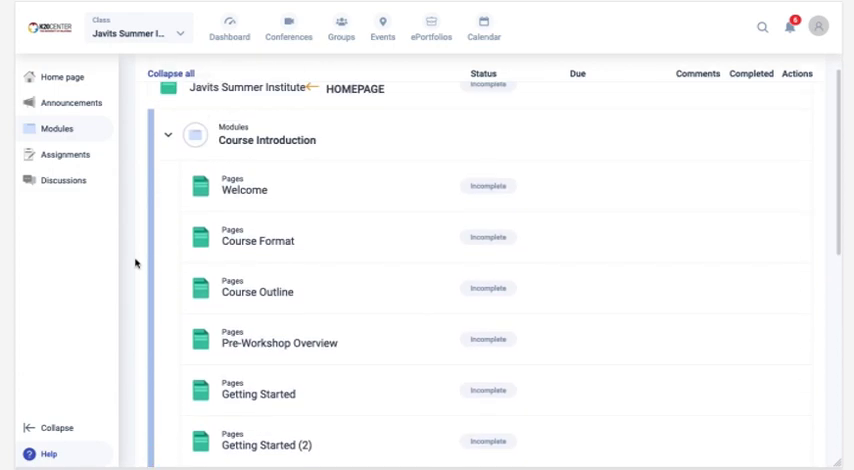
scroll(136, 261, up, 1)
click(313, 160)
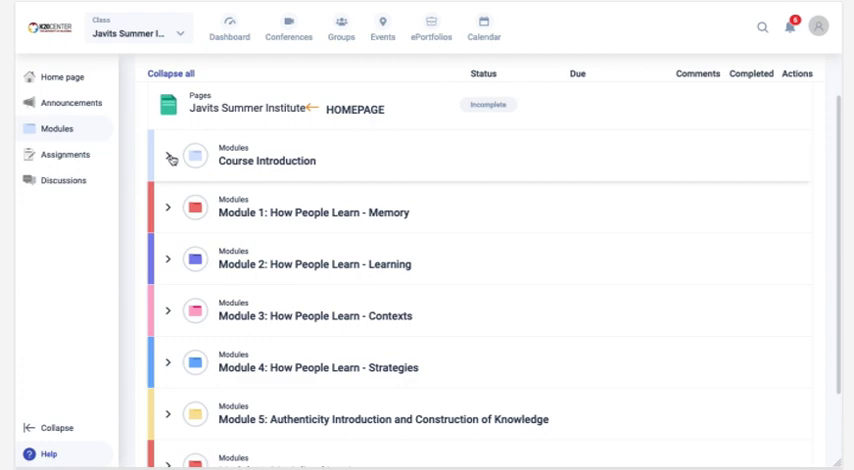
click(168, 207)
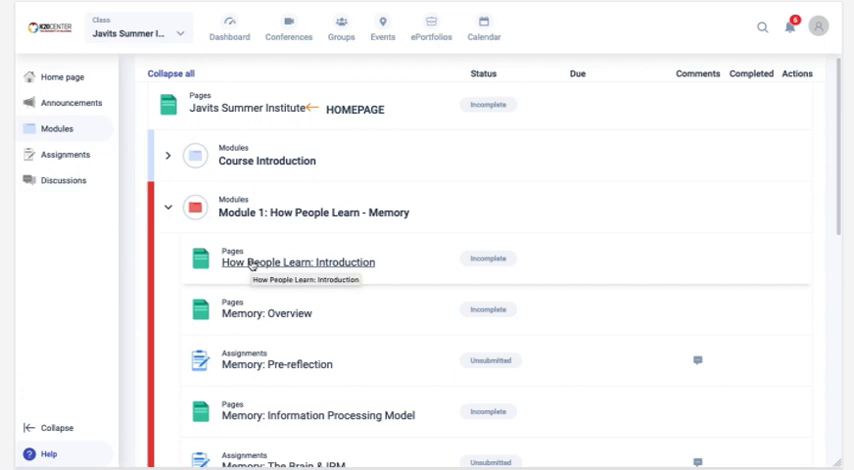
click(250, 263)
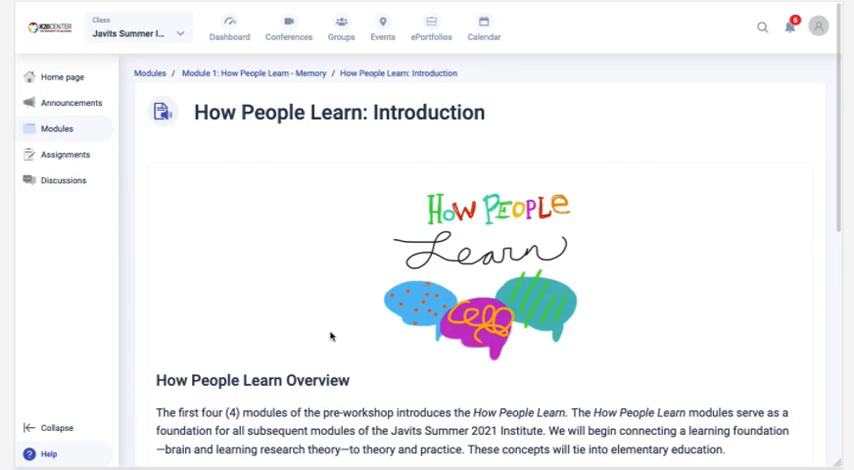
scroll(335, 330, down, 2)
scroll(335, 330, down, 2)
scroll(335, 330, down, 2)
scroll(335, 330, down, 2)
scroll(335, 325, down, 3)
scroll(335, 330, down, 2)
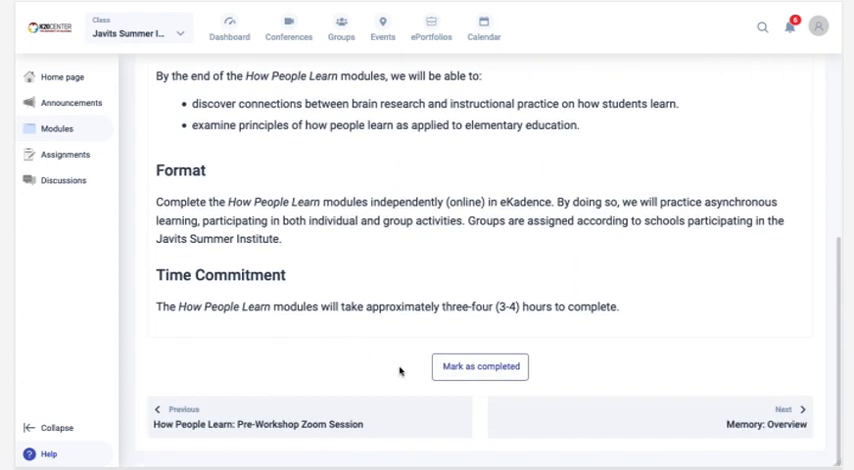
Step: Step through to Memory: Pre-reflection and back, mark Memory: Overview completed, return to Introduction
click(522, 413)
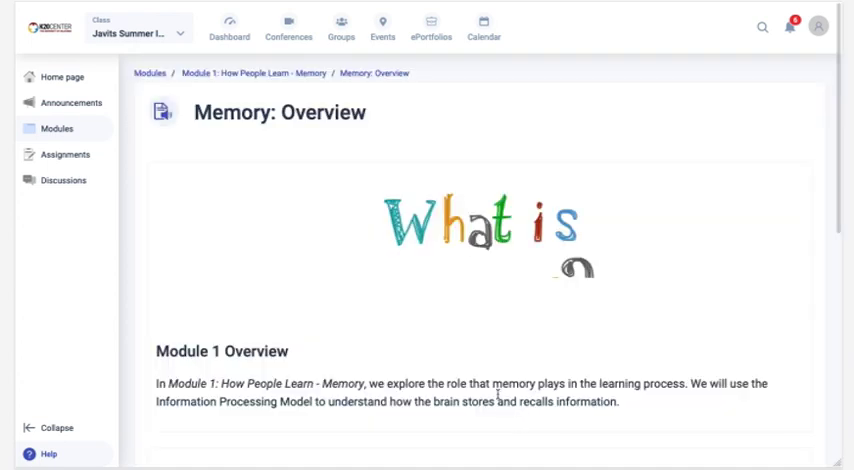
scroll(497, 396, down, 3)
scroll(497, 396, down, 1)
scroll(497, 396, down, 3)
scroll(495, 394, down, 3)
click(527, 413)
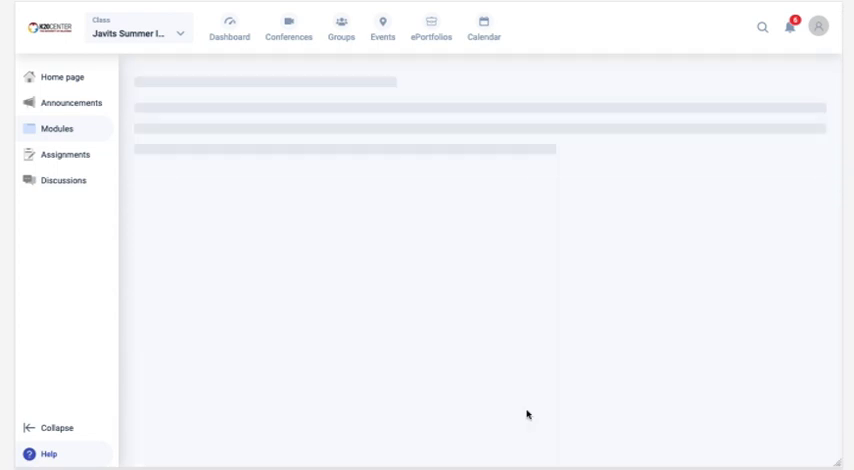
scroll(520, 410, down, 3)
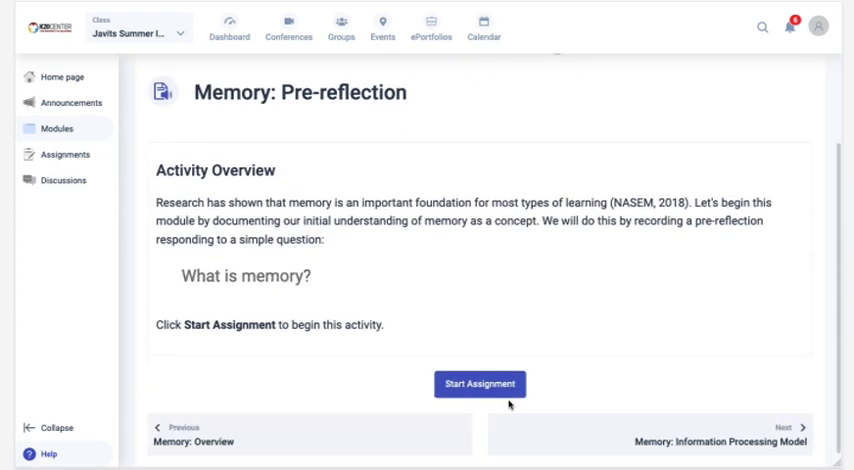
scroll(509, 404, down, 1)
click(447, 417)
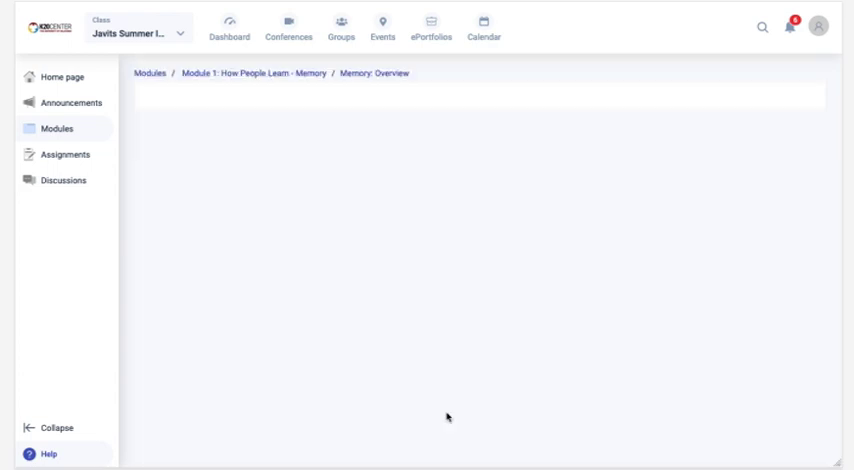
scroll(448, 417, down, 3)
scroll(448, 417, down, 2)
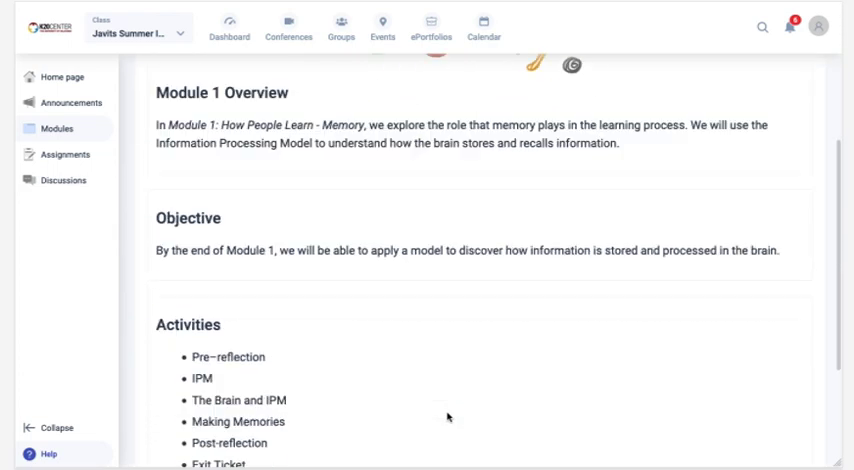
scroll(448, 417, down, 3)
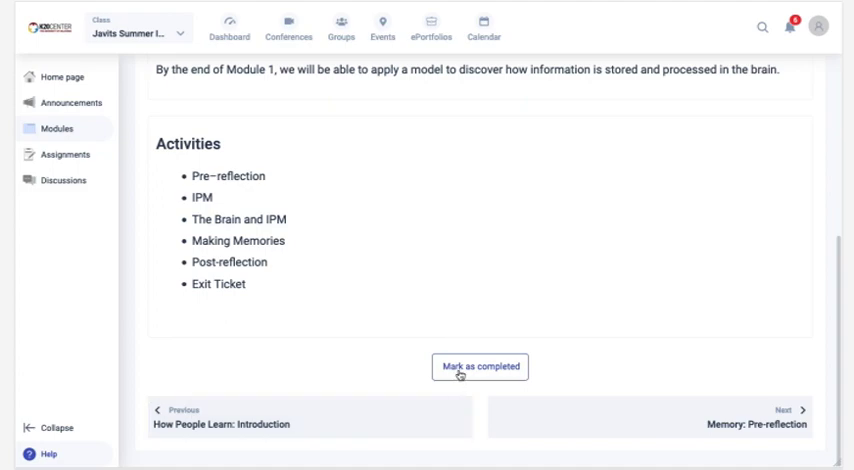
click(470, 366)
click(443, 411)
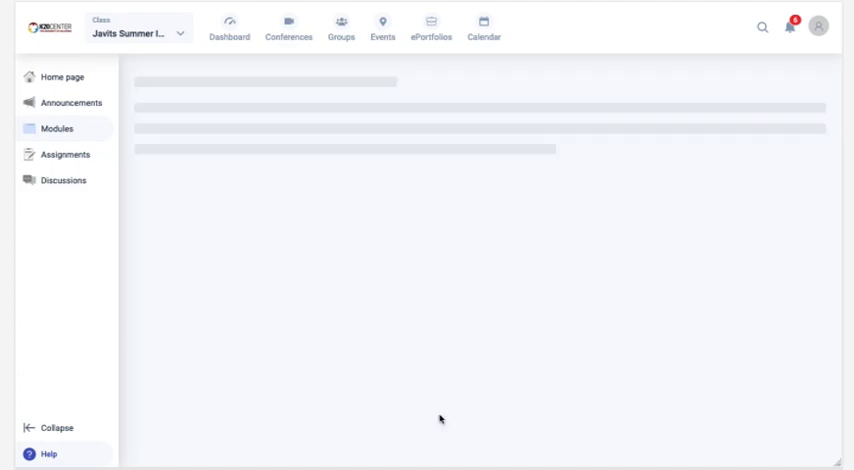
scroll(440, 416, down, 3)
scroll(440, 416, down, 3)
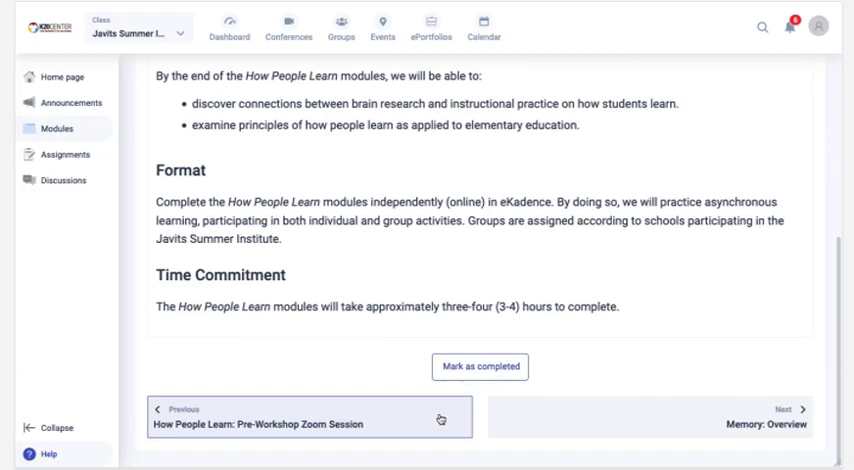
Step: Mark How People Learn: Introduction completed, then unmark Memory: Overview and return to Modules
click(494, 370)
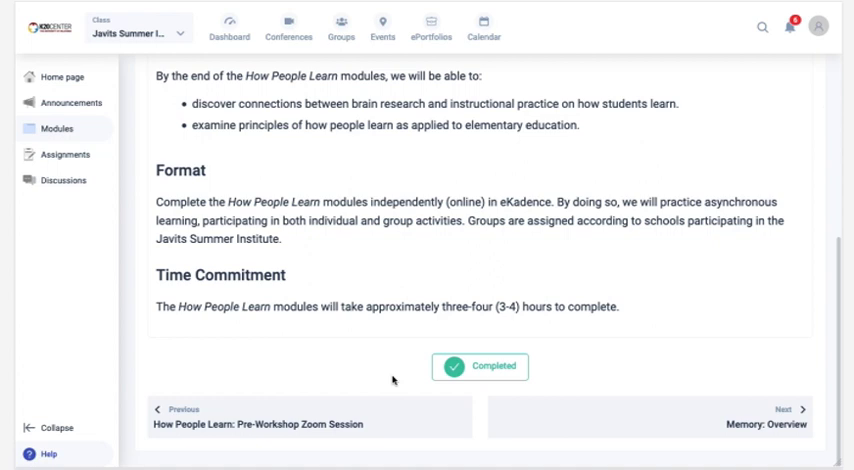
click(88, 137)
scroll(169, 361, down, 1)
scroll(169, 361, down, 2)
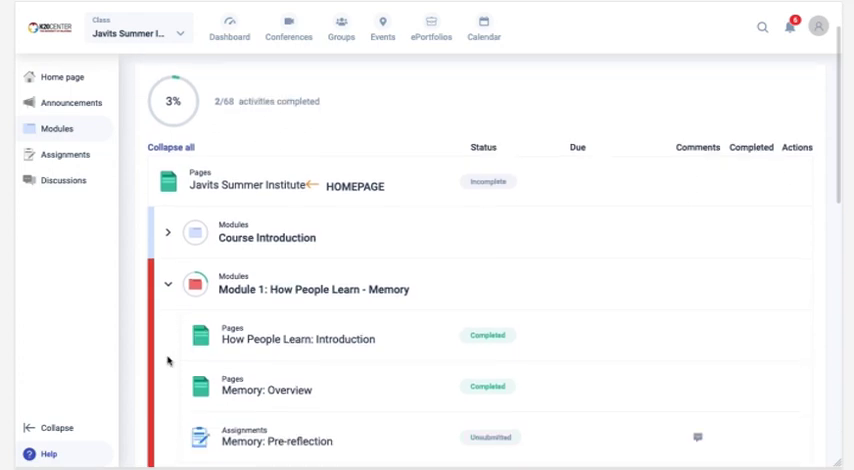
scroll(169, 361, down, 1)
scroll(169, 361, down, 1)
scroll(169, 361, down, 1)
scroll(169, 361, down, 1)
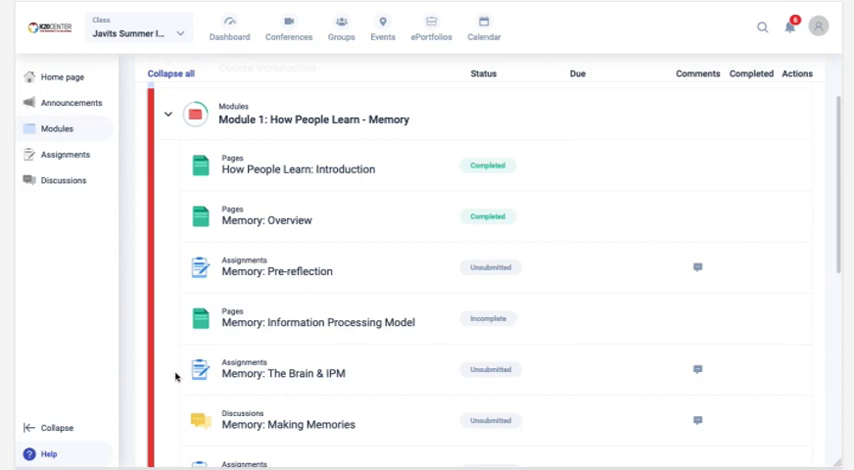
scroll(175, 376, down, 1)
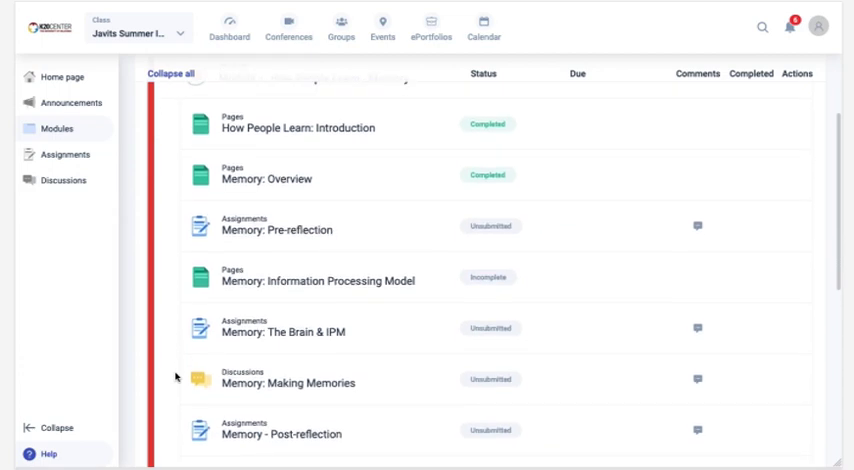
click(262, 182)
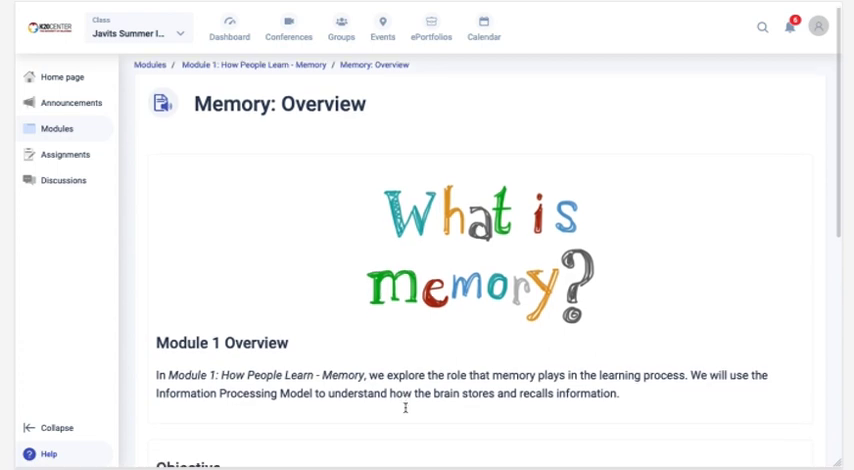
scroll(405, 410, down, 2)
scroll(405, 410, down, 5)
scroll(405, 410, down, 3)
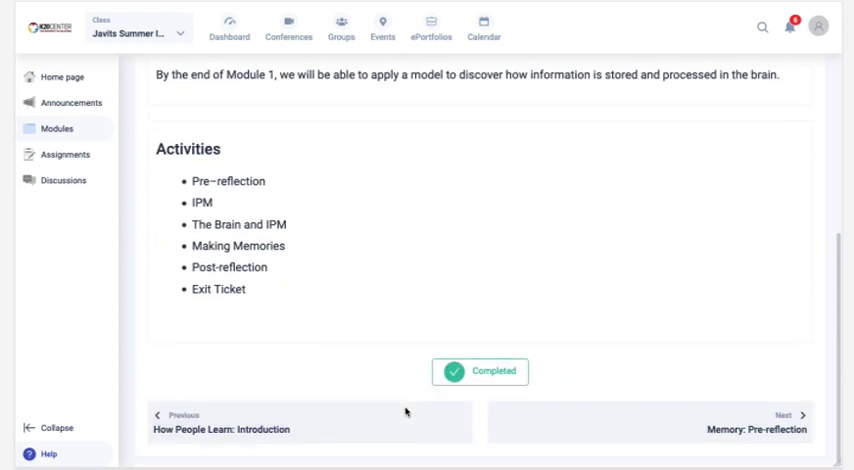
click(490, 371)
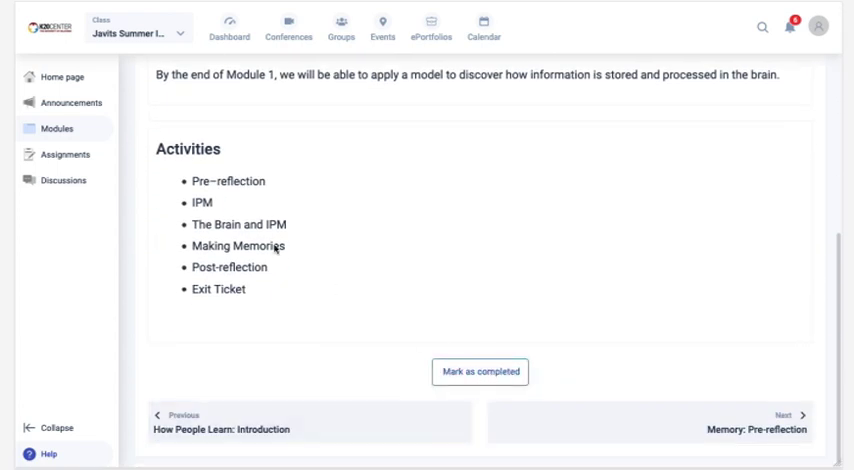
click(70, 130)
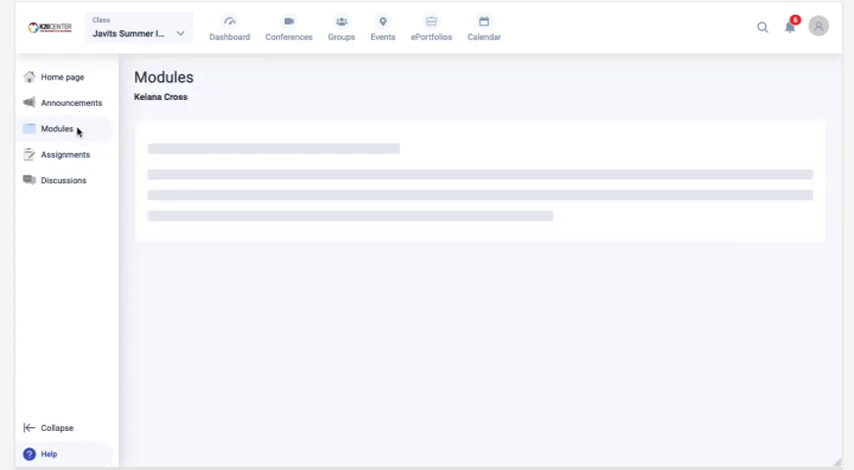
scroll(179, 410, down, 2)
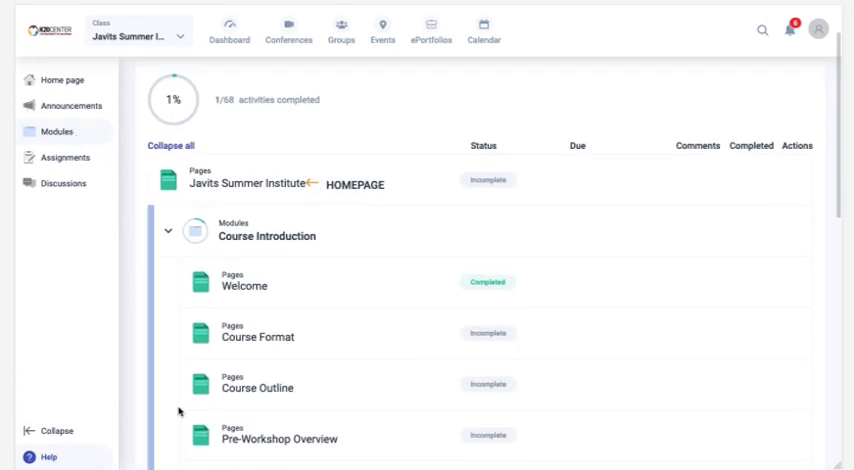
scroll(179, 410, down, 1)
scroll(179, 410, down, 2)
scroll(179, 410, down, 2)
scroll(179, 410, down, 2)
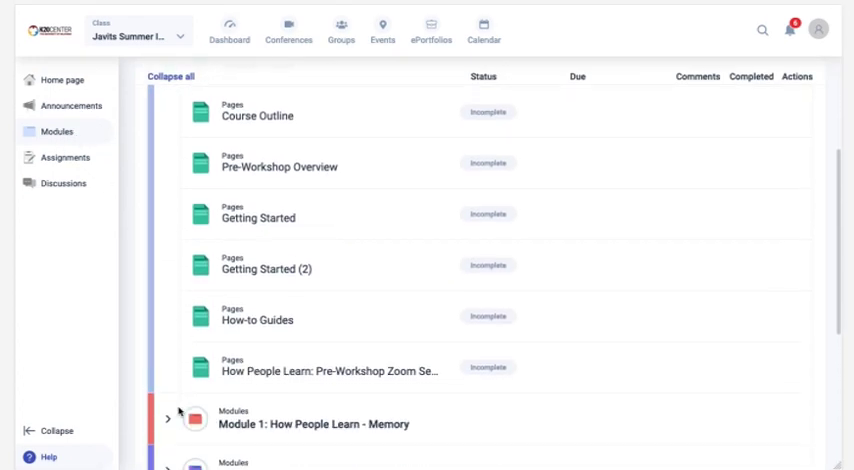
Step: Expand Module 1: How People Learn - Memory to list its incomplete pages, then go to Discussions
click(168, 411)
scroll(174, 414, down, 2)
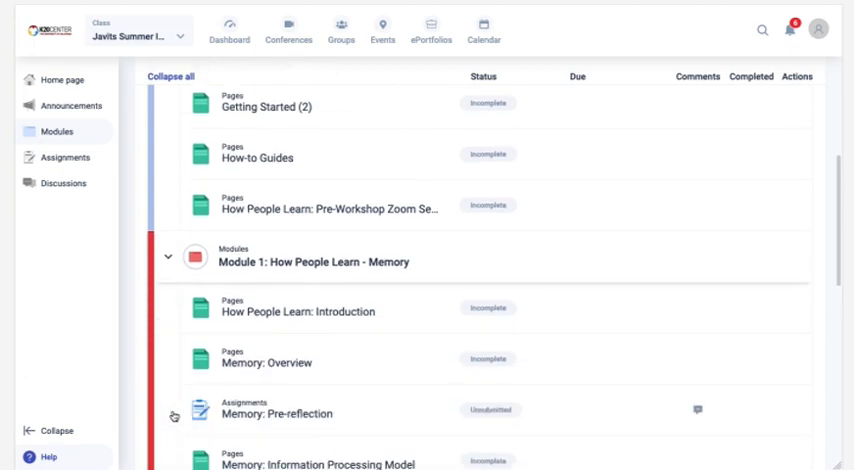
scroll(174, 414, down, 1)
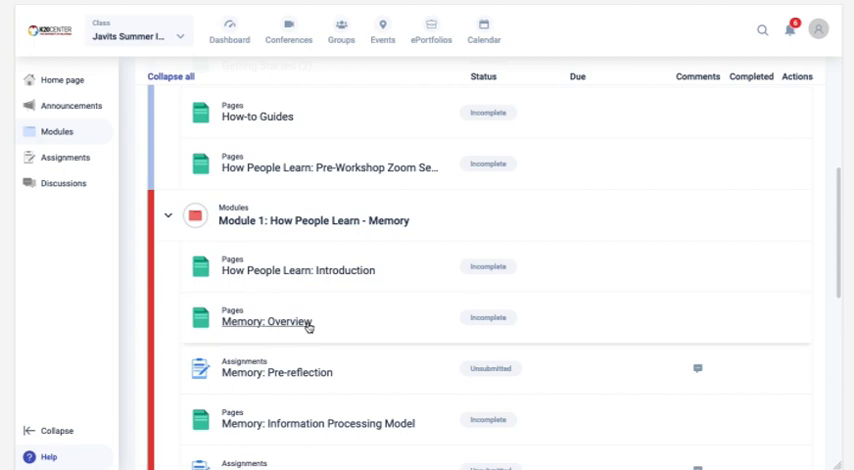
scroll(310, 330, up, 3)
scroll(310, 330, up, 3)
scroll(310, 330, up, 3)
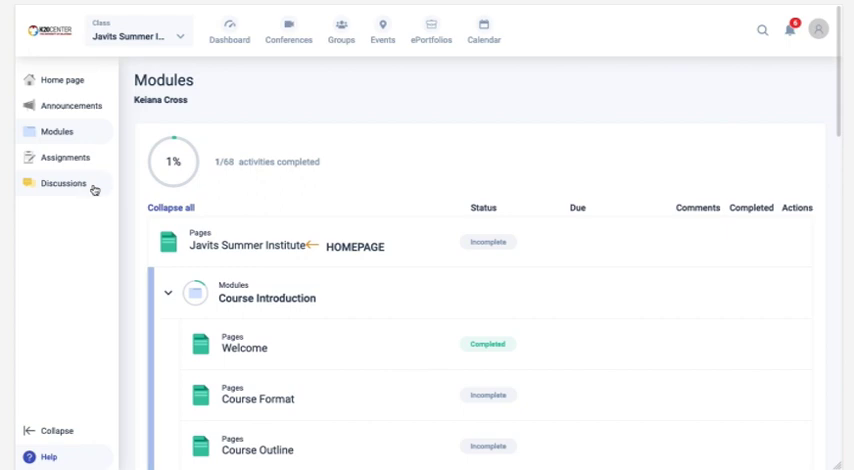
click(94, 189)
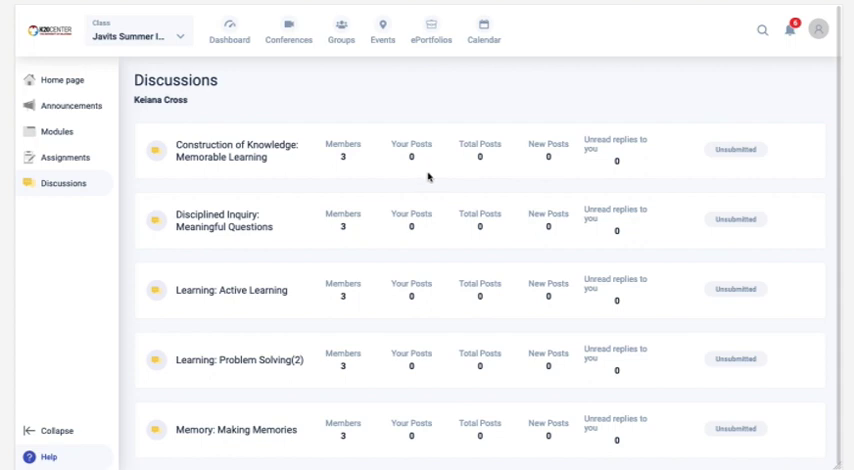
Step: Leave the Discussions list and head back to the Modules progress view
click(57, 131)
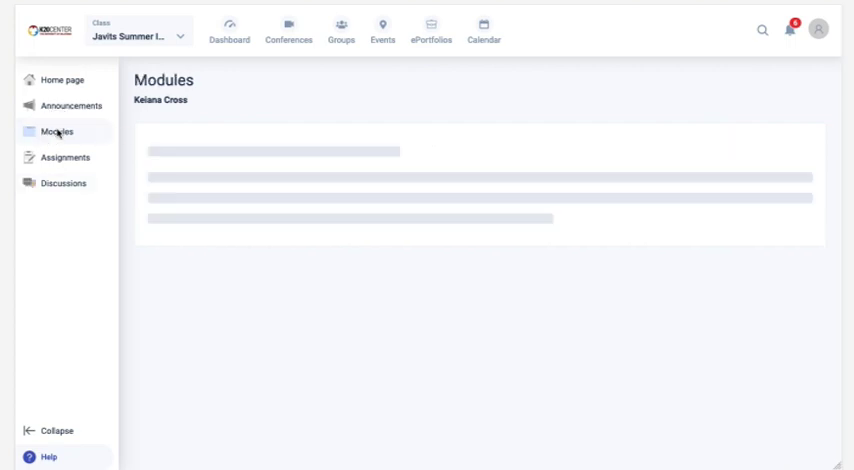
scroll(154, 306, down, 2)
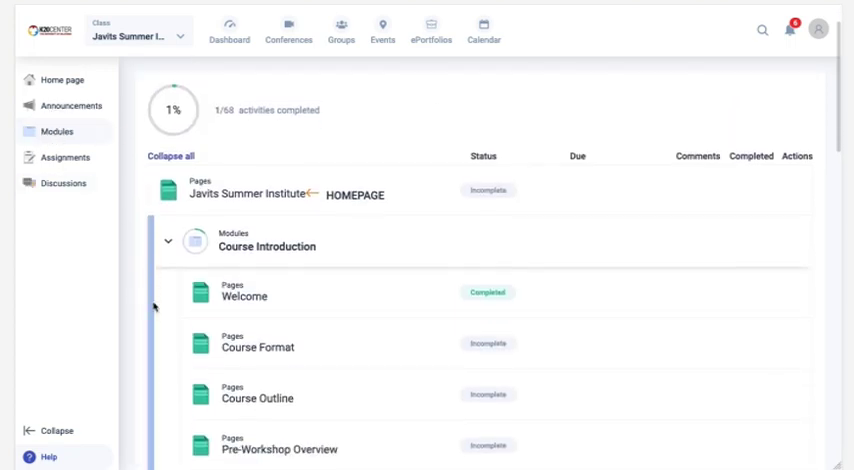
scroll(154, 306, down, 2)
scroll(154, 306, down, 1)
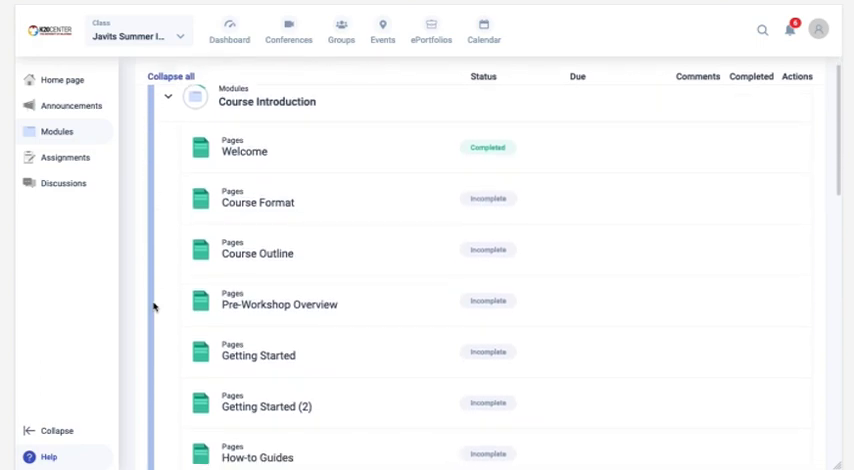
Step: Open the Course Format page under Course Introduction from the Modules view
click(240, 204)
scroll(439, 300, down, 3)
scroll(439, 398, down, 3)
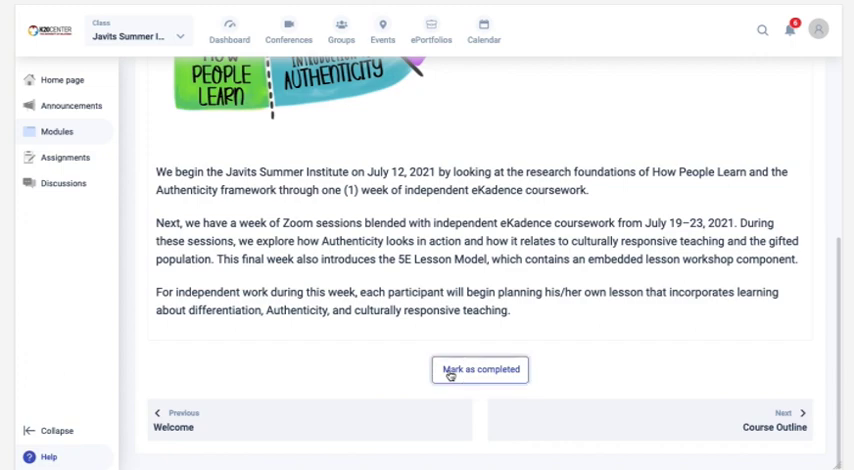